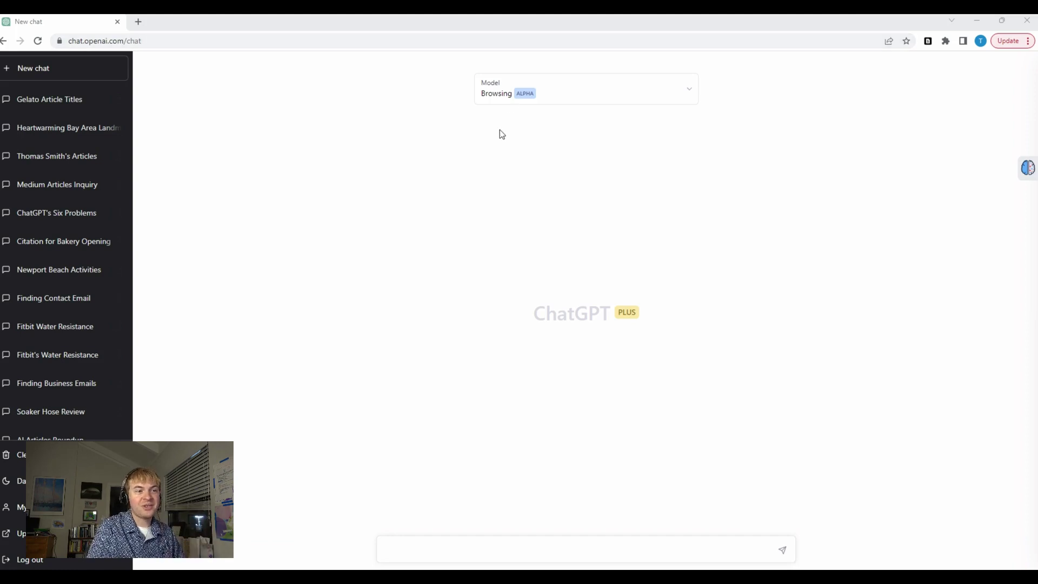
Step: Show the new chat's model list, with Browsing (ALPHA) currently selected
{"action": "left_click", "coordinate": [529, 99]}
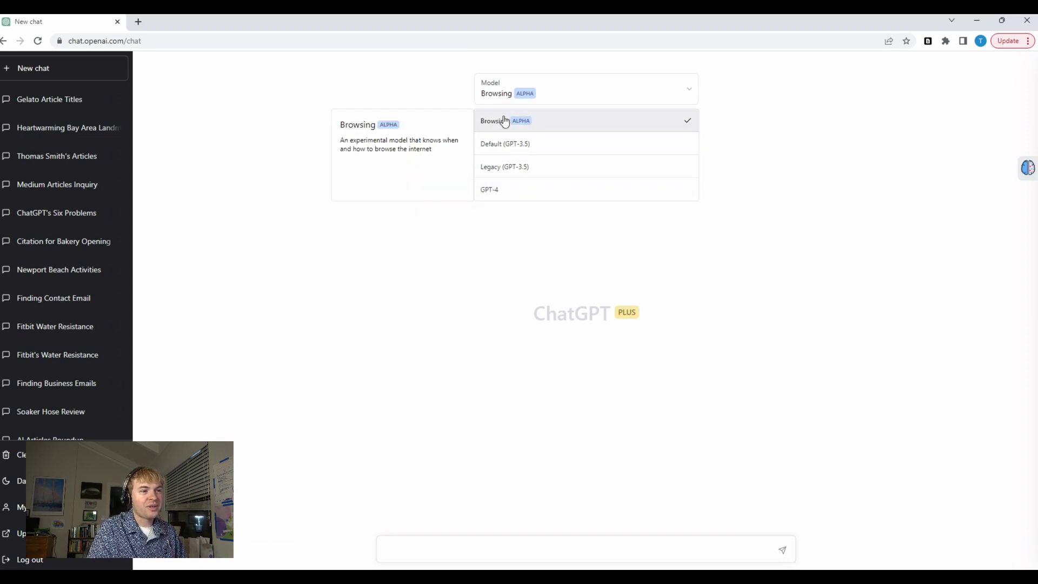
Step: Keep the Browsing model and ask about GPT-4, telling it to check the OpenAI website
{"action": "left_click", "coordinate": [537, 125]}
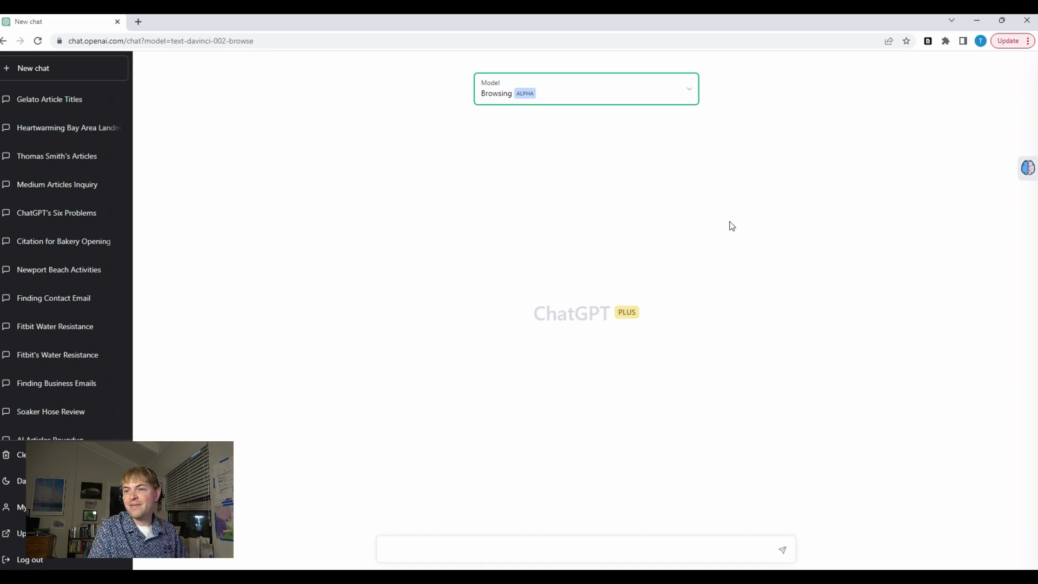
{"action": "left_click", "coordinate": [446, 550]}
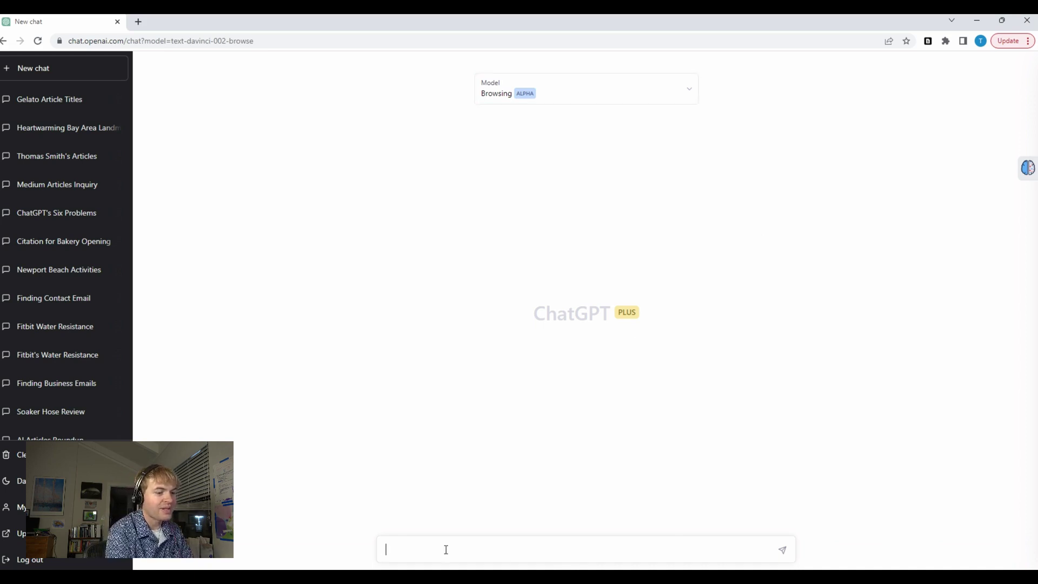
{"action": "type", "text": "Tell me about t"}
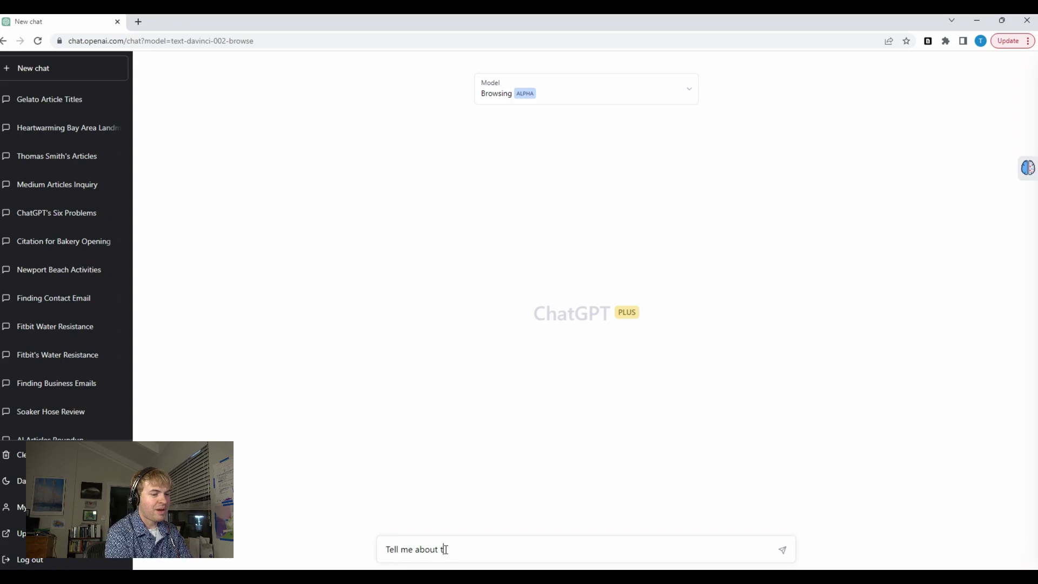
{"action": "type", "text": "he new version of Ch"}
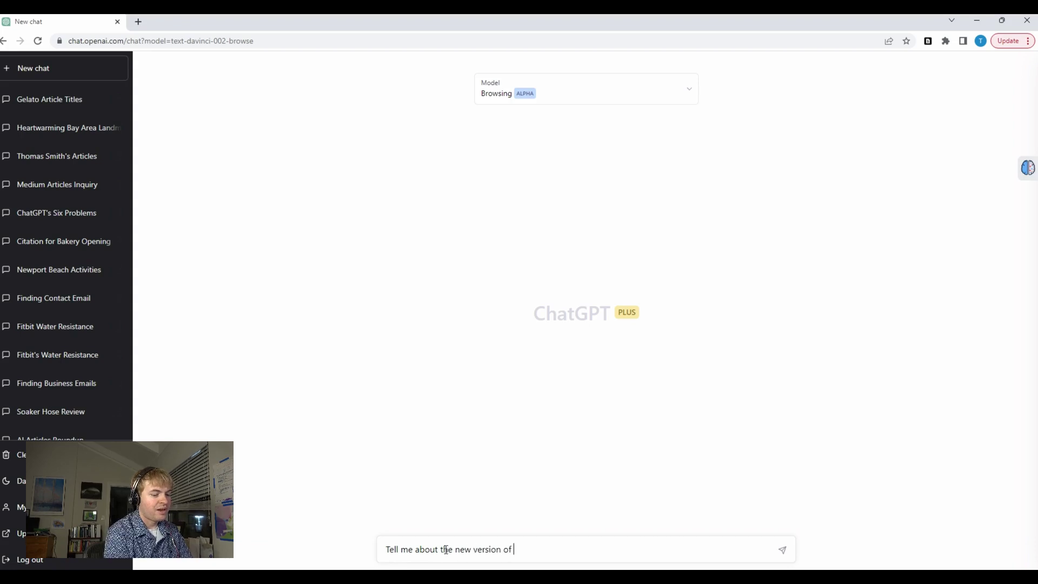
{"action": "key", "text": "BackSpace"}
{"action": "key", "text": "BackSpace"}
{"action": "type", "text": "GPT"}
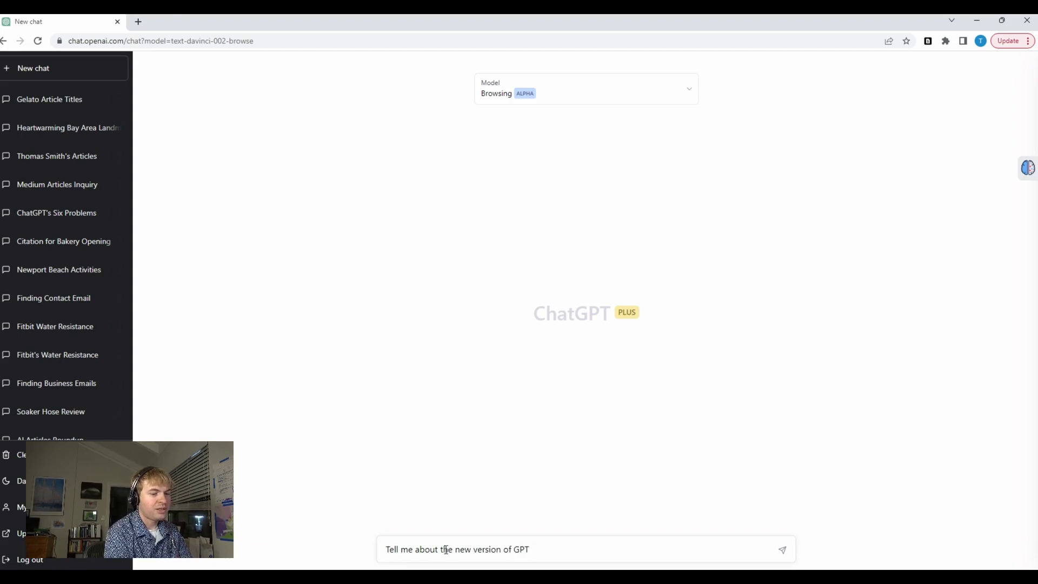
{"action": "type", "text": ", GPT-4"}
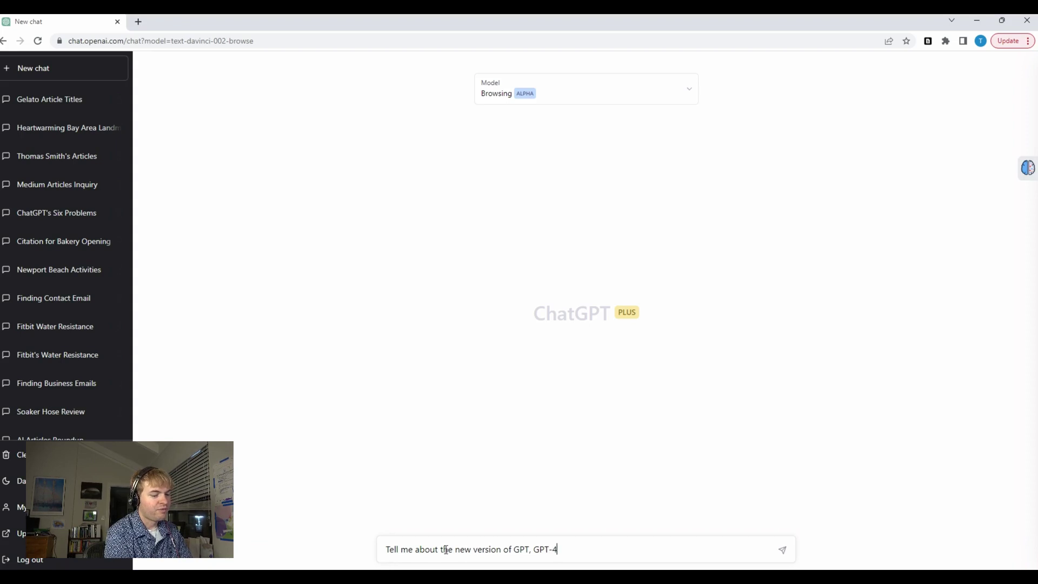
{"action": "type", "text": ". Go to the OpenA"}
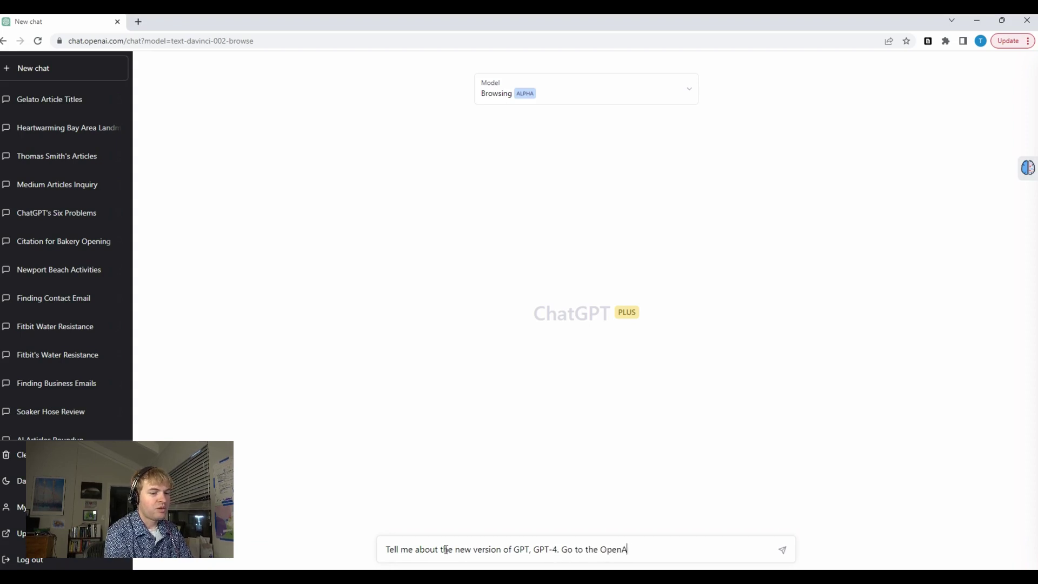
{"action": "type", "text": "I website to learn about it."}
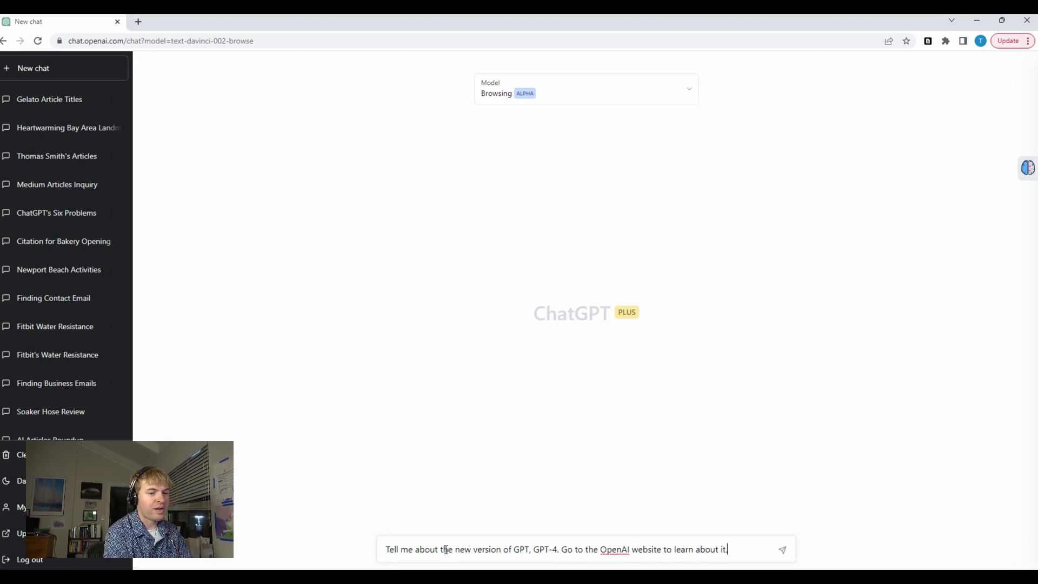
{"action": "key", "text": "Return"}
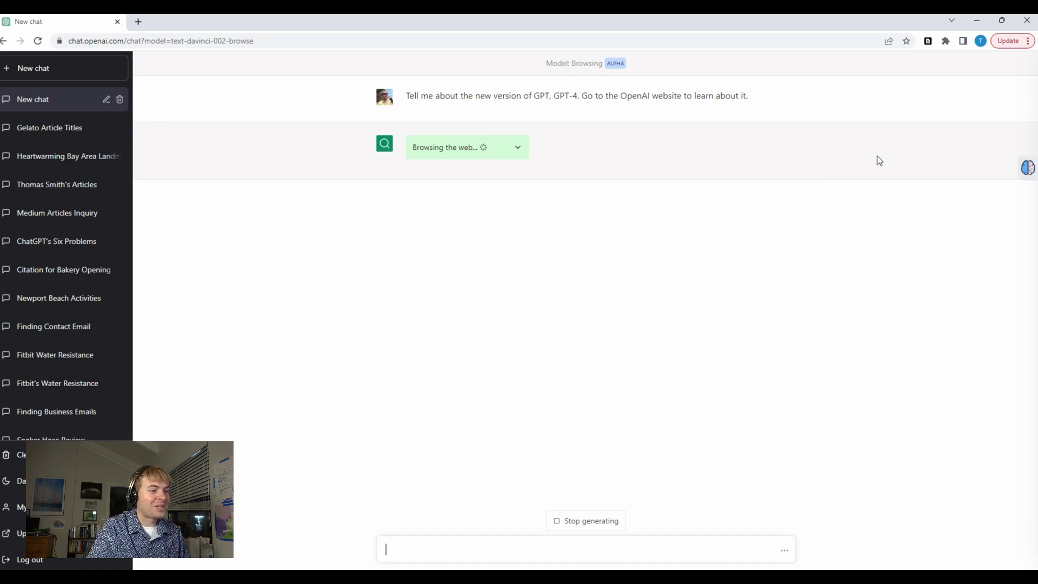
Step: Expand the GPT-4 reply's browsing steps and scroll to the top once it finishes
{"action": "left_click", "coordinate": [518, 150]}
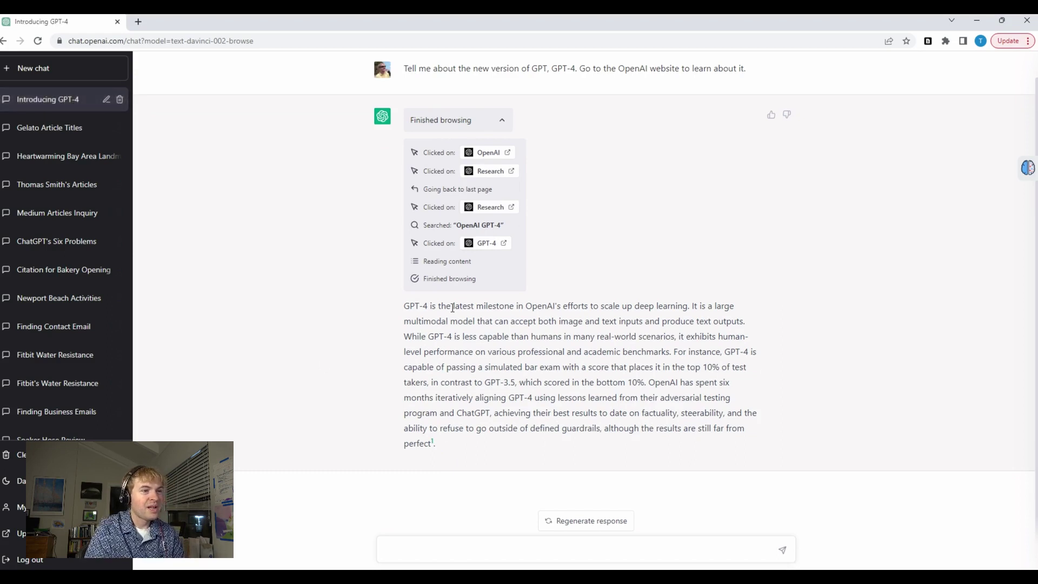
{"action": "scroll", "coordinate": [599, 220], "scroll_direction": "up", "scroll_amount": 2}
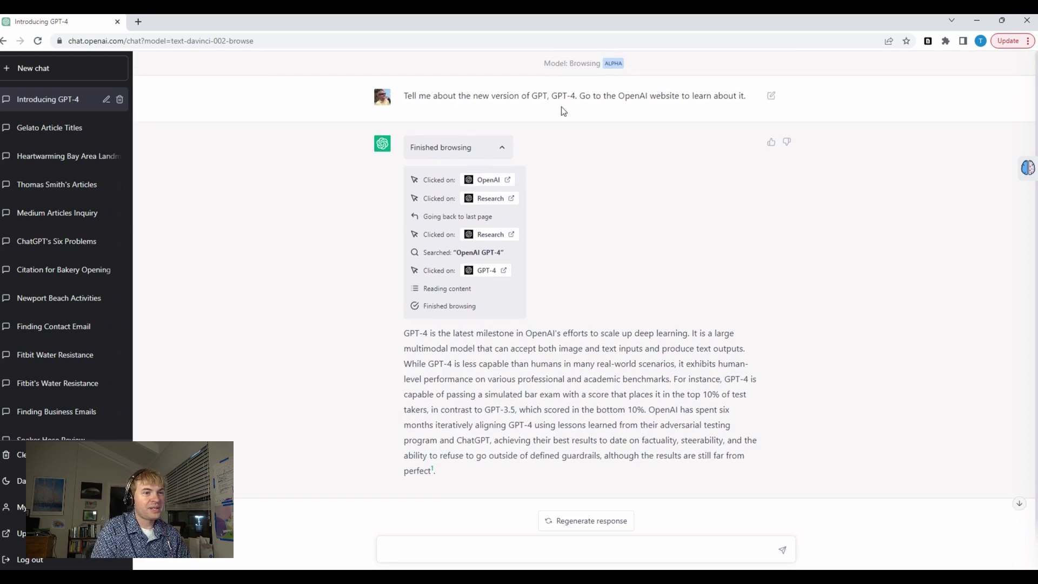
Step: Copy the GPT-4 prompt text from the Browsing chat
{"action": "left_click_drag", "start_coordinate": [757, 97], "coordinate": [405, 99]}
{"action": "right_click", "coordinate": [406, 98]}
{"action": "left_click", "coordinate": [442, 112]}
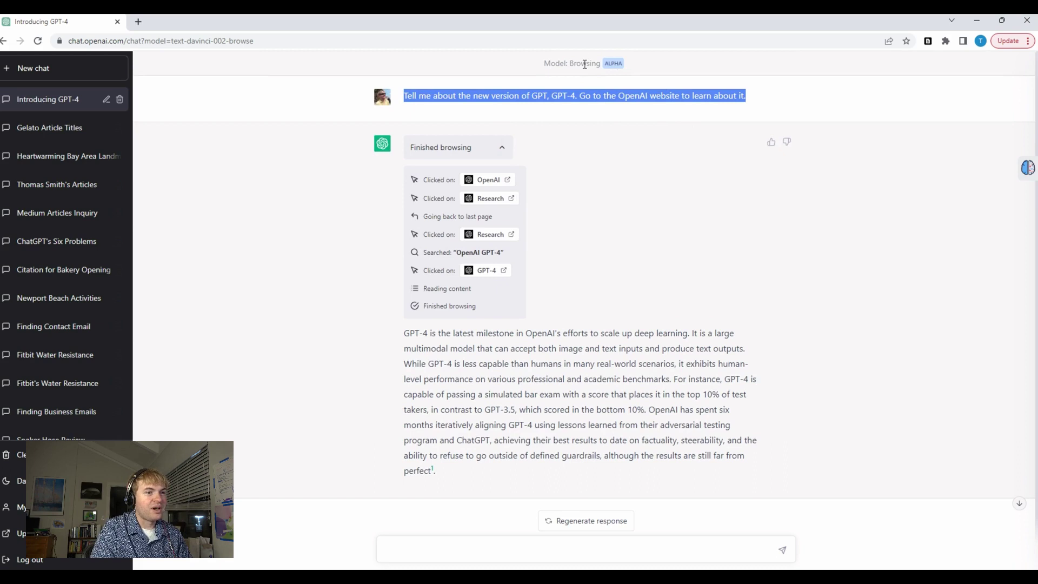
Step: Send the same prompt to GPT-4 in a new chat, then return to Introducing GPT-4
{"action": "left_click", "coordinate": [41, 68]}
{"action": "left_click", "coordinate": [552, 87]}
{"action": "left_click", "coordinate": [503, 186]}
{"action": "left_click", "coordinate": [470, 551]}
{"action": "key", "text": "ctrl+v"}
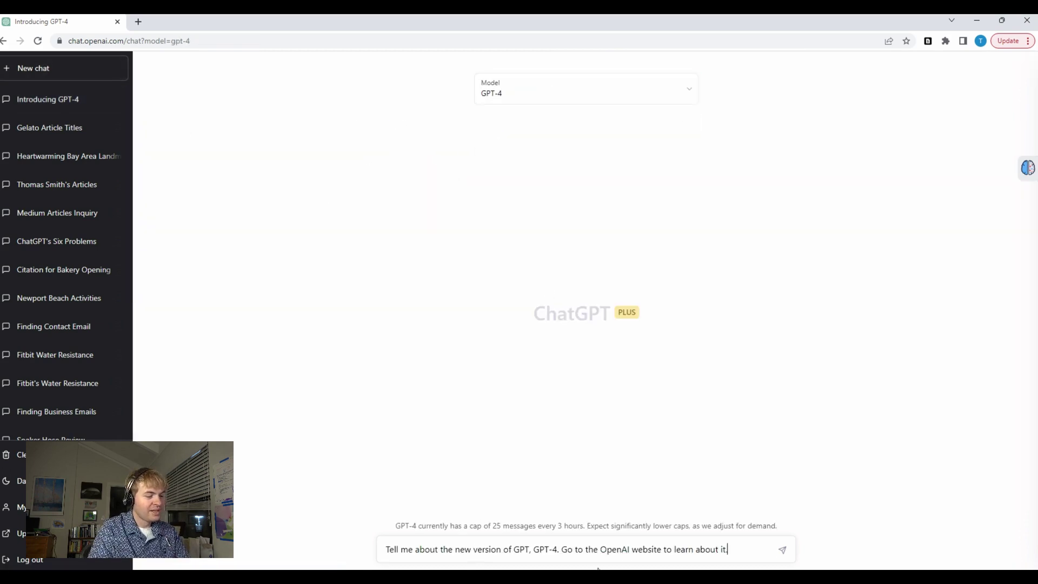
{"action": "left_click", "coordinate": [782, 550]}
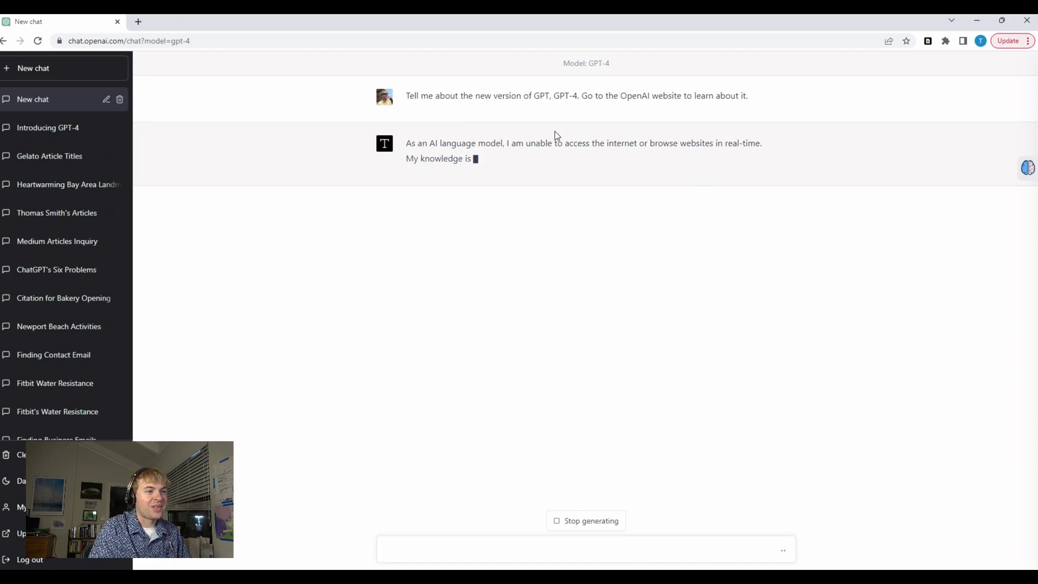
{"action": "left_click", "coordinate": [27, 128]}
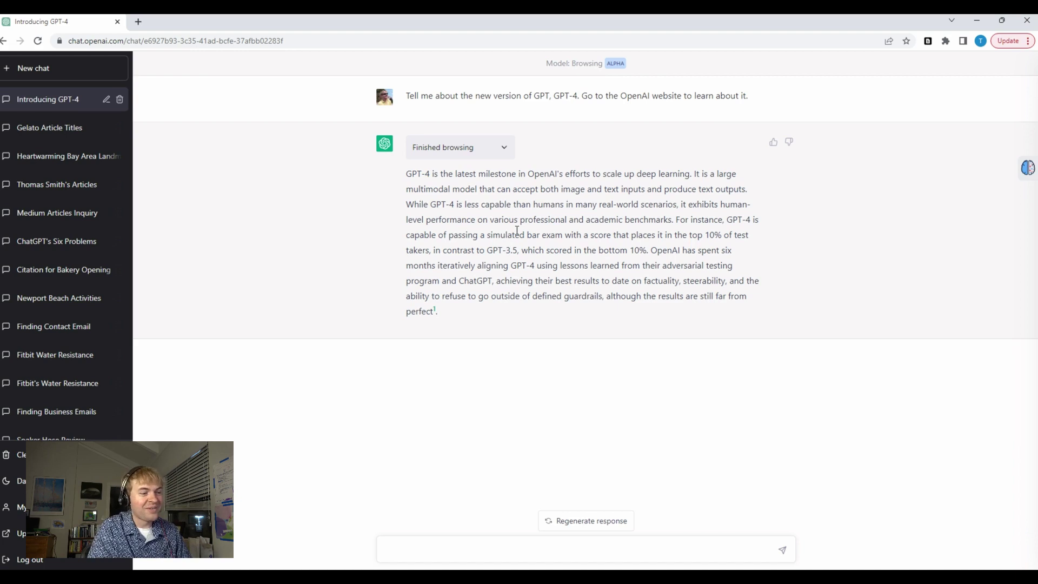
Step: Open the Fitbit Water Resistance chat and highlight the Fitbit Versa 3 release-year claim
{"action": "left_click", "coordinate": [40, 355]}
{"action": "scroll", "coordinate": [643, 296], "scroll_direction": "up", "scroll_amount": 15}
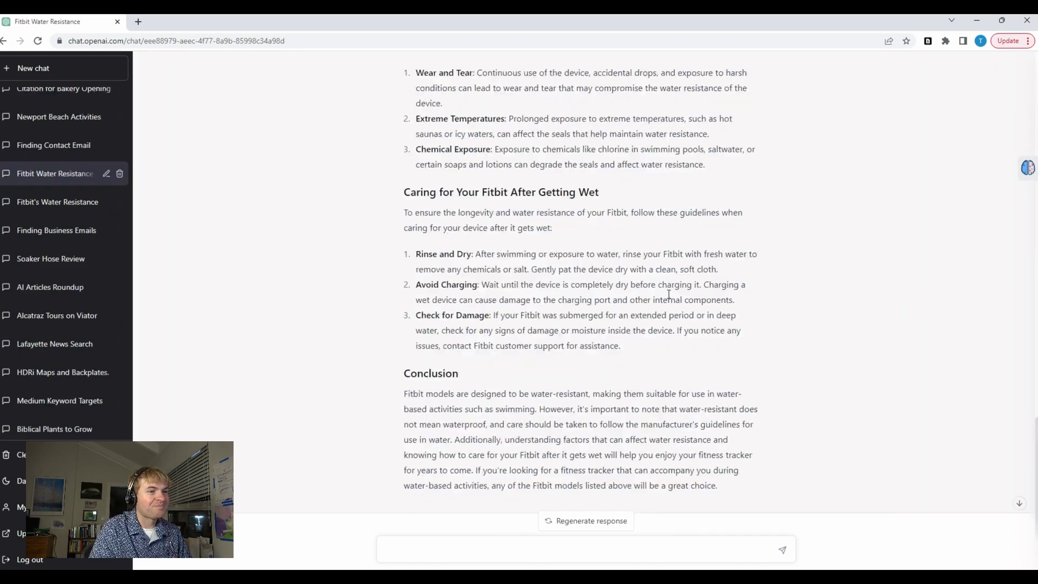
{"action": "scroll", "coordinate": [640, 294], "scroll_direction": "up", "scroll_amount": 2}
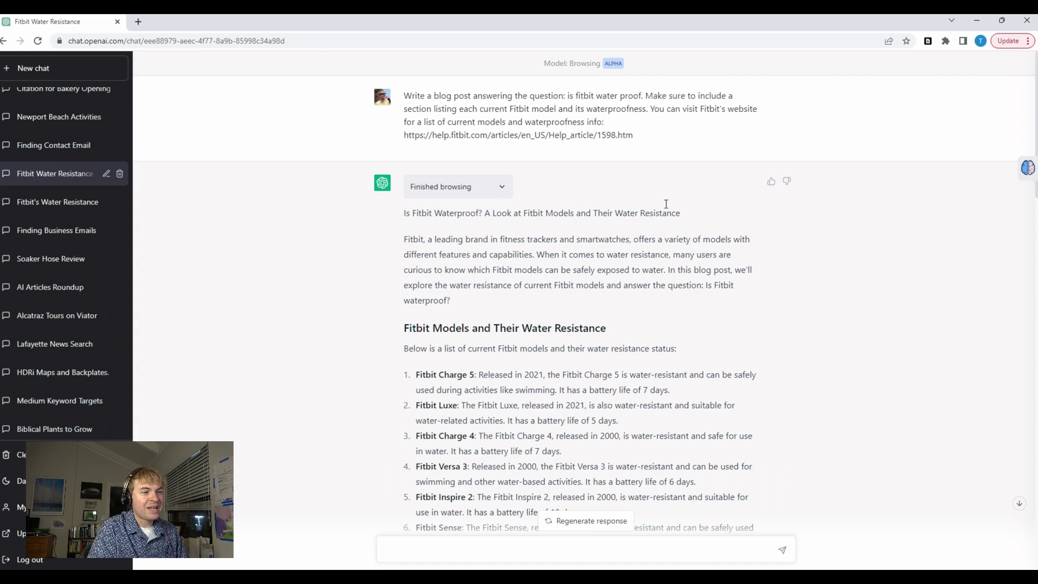
{"action": "scroll", "coordinate": [558, 174], "scroll_direction": "down", "scroll_amount": 1}
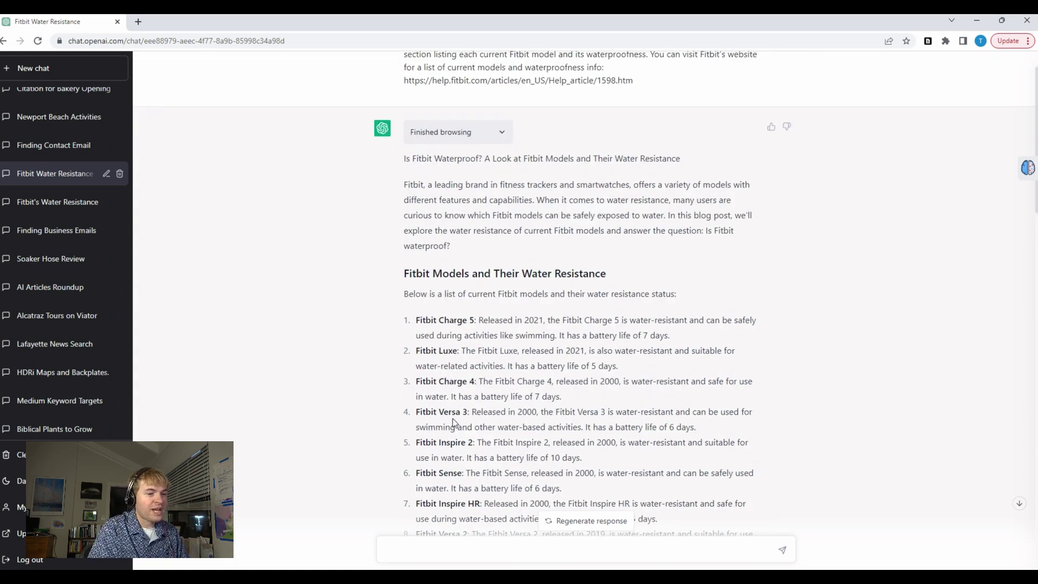
{"action": "left_click_drag", "start_coordinate": [468, 412], "coordinate": [543, 415]}
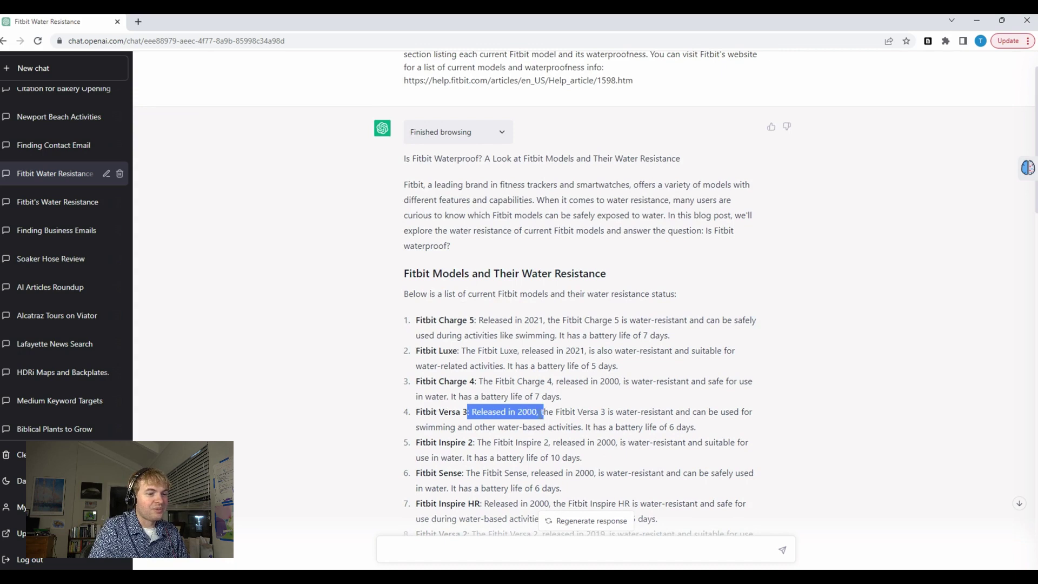
{"action": "left_click", "coordinate": [539, 413]}
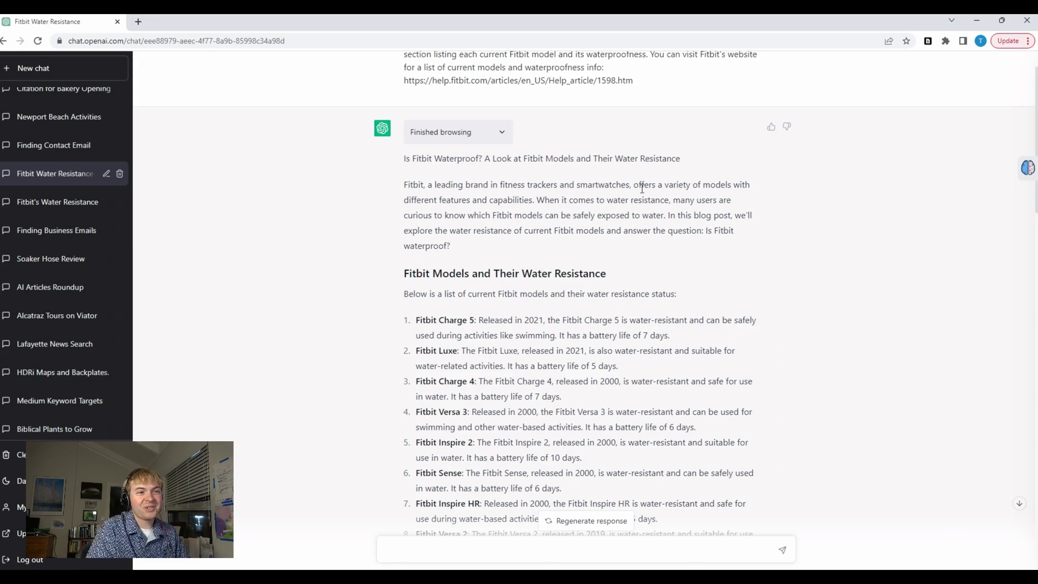
Step: Highlight the reply from its title to Fitbit Charge 5, then open AI Articles Roundup
{"action": "scroll", "coordinate": [678, 169], "scroll_direction": "down", "scroll_amount": 1}
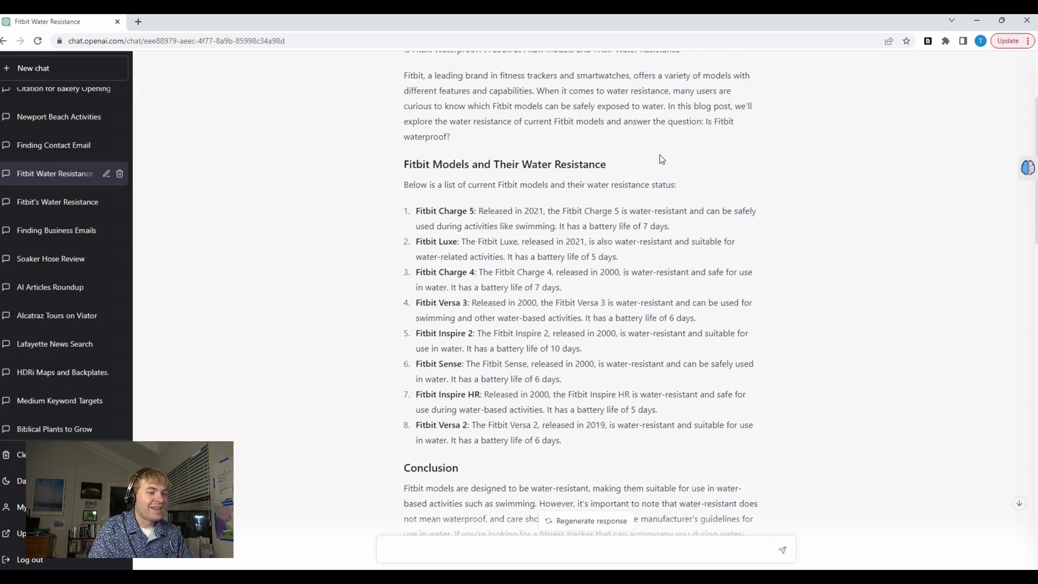
{"action": "scroll", "coordinate": [660, 155], "scroll_direction": "up", "scroll_amount": 1}
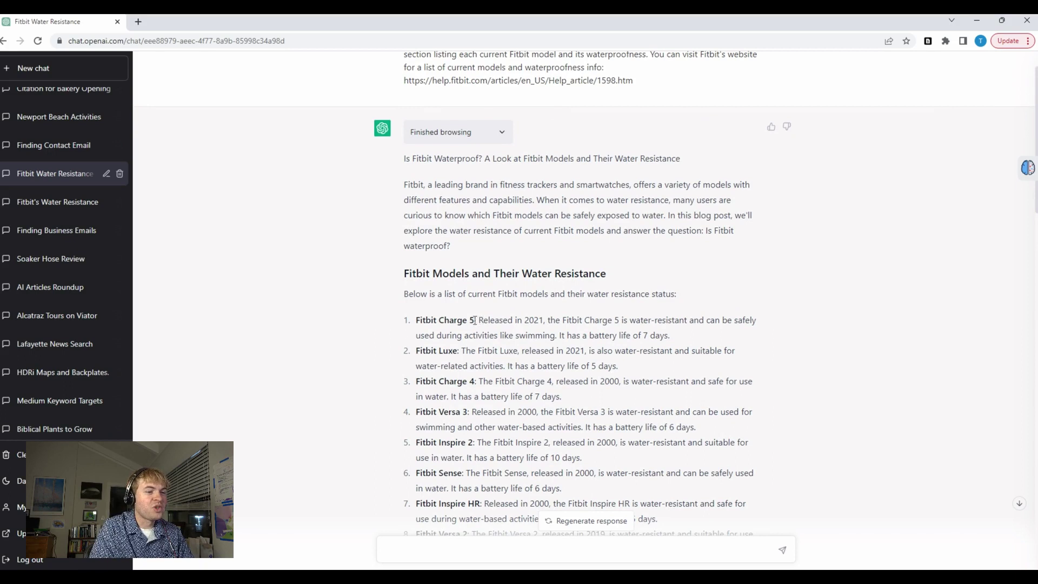
{"action": "left_click_drag", "start_coordinate": [475, 320], "coordinate": [387, 325]}
{"action": "left_click", "coordinate": [549, 385]}
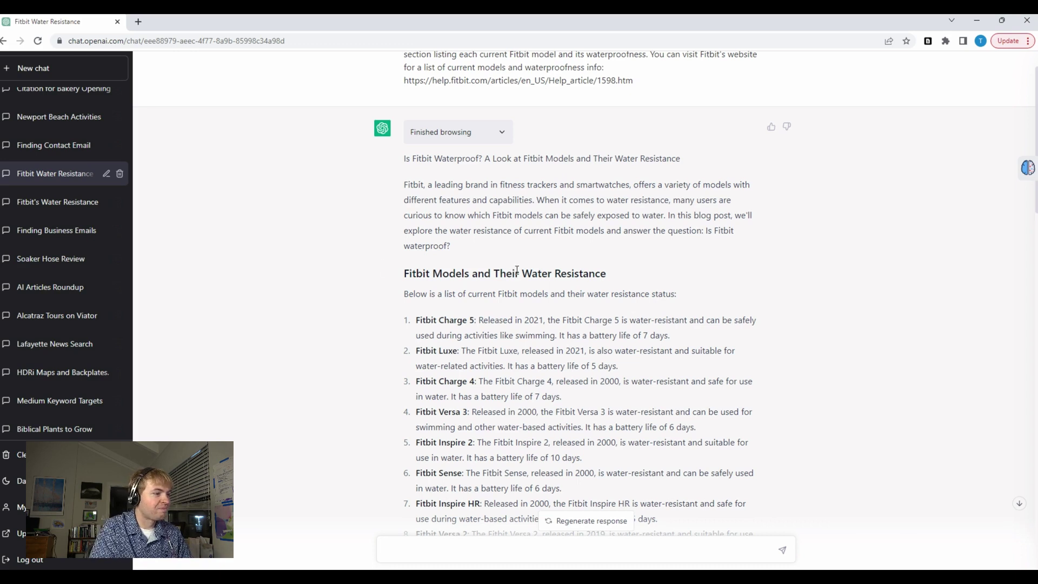
{"action": "left_click", "coordinate": [50, 288]}
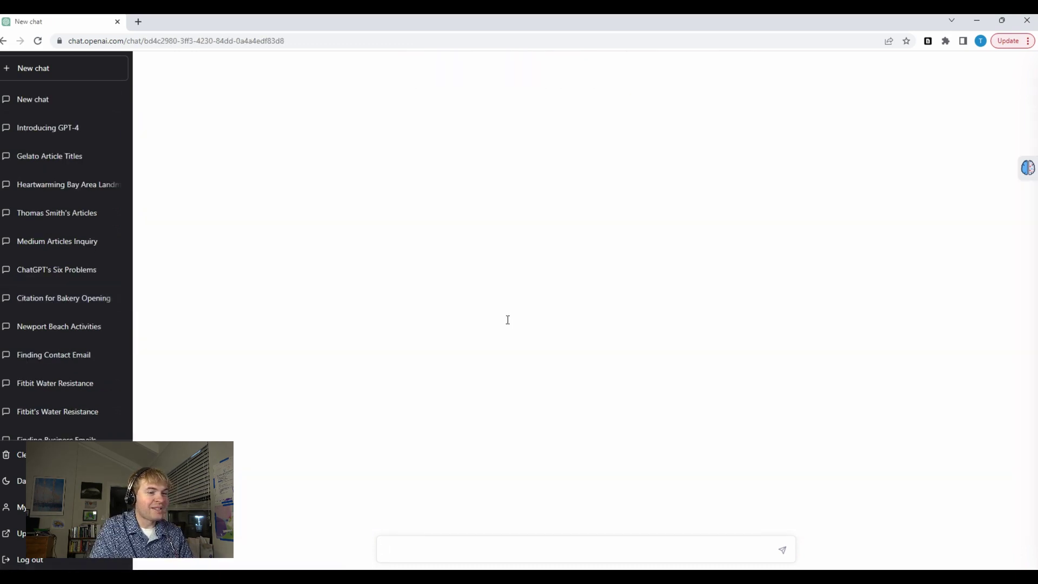
Step: Scroll through the AI Articles Roundup reply, then switch to the Soaker Hose Review chat
{"action": "scroll", "coordinate": [667, 289], "scroll_direction": "up", "scroll_amount": 15}
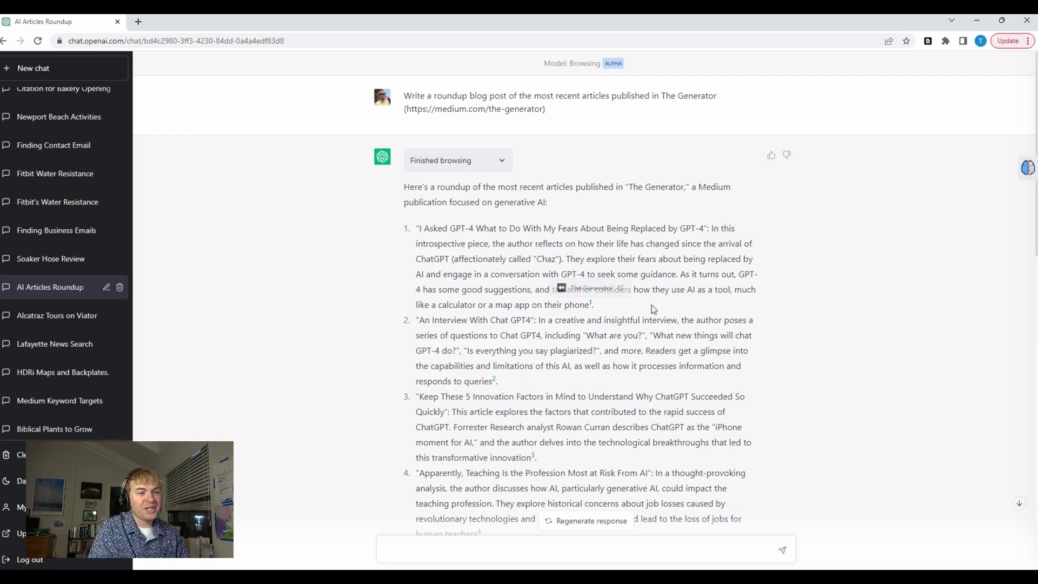
{"action": "scroll", "coordinate": [535, 303], "scroll_direction": "down", "scroll_amount": 1}
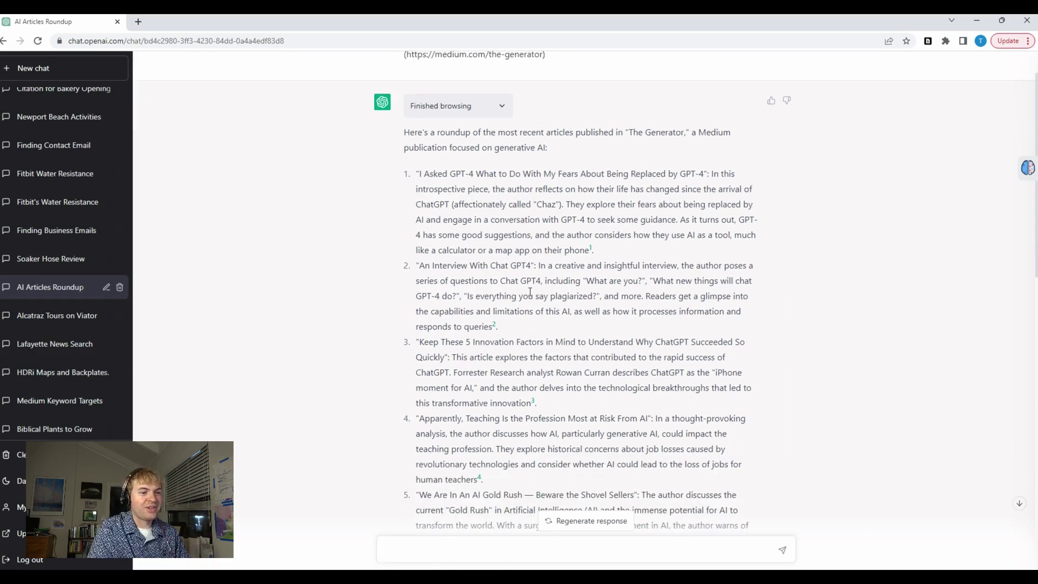
{"action": "scroll", "coordinate": [530, 292], "scroll_direction": "down", "scroll_amount": 2}
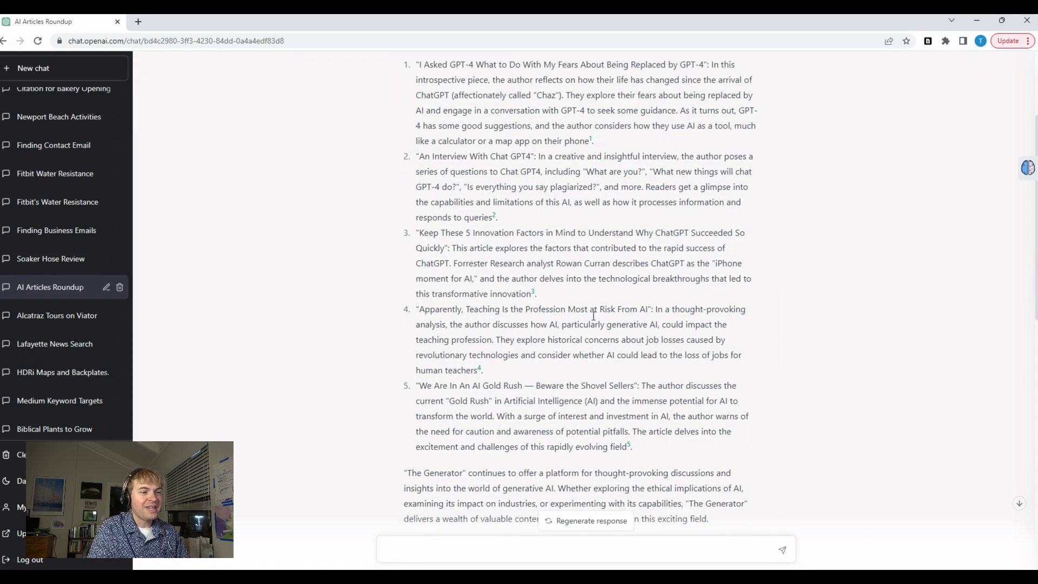
{"action": "left_click", "coordinate": [66, 260]}
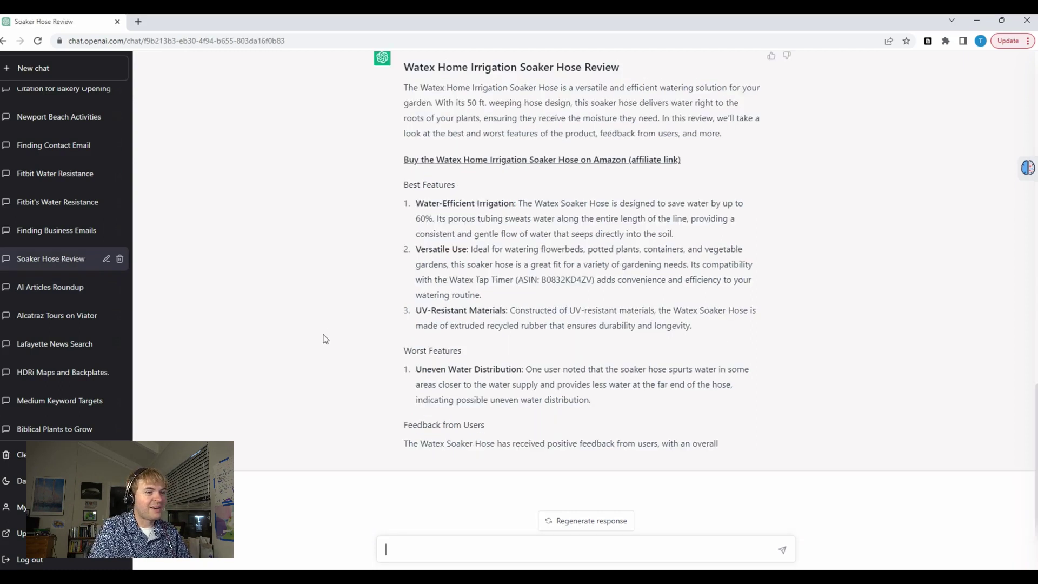
Step: Scroll up the soaker hose review, highlight its 'One user noted' remark, then open Finding Business Emails
{"action": "scroll", "coordinate": [715, 294], "scroll_direction": "up", "scroll_amount": 5}
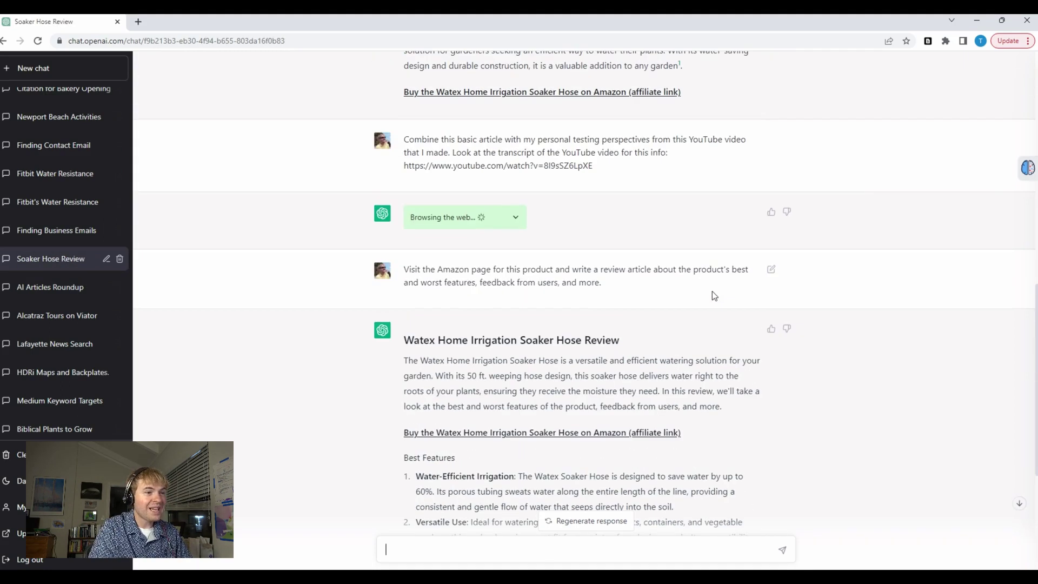
{"action": "scroll", "coordinate": [591, 163], "scroll_direction": "up", "scroll_amount": 4}
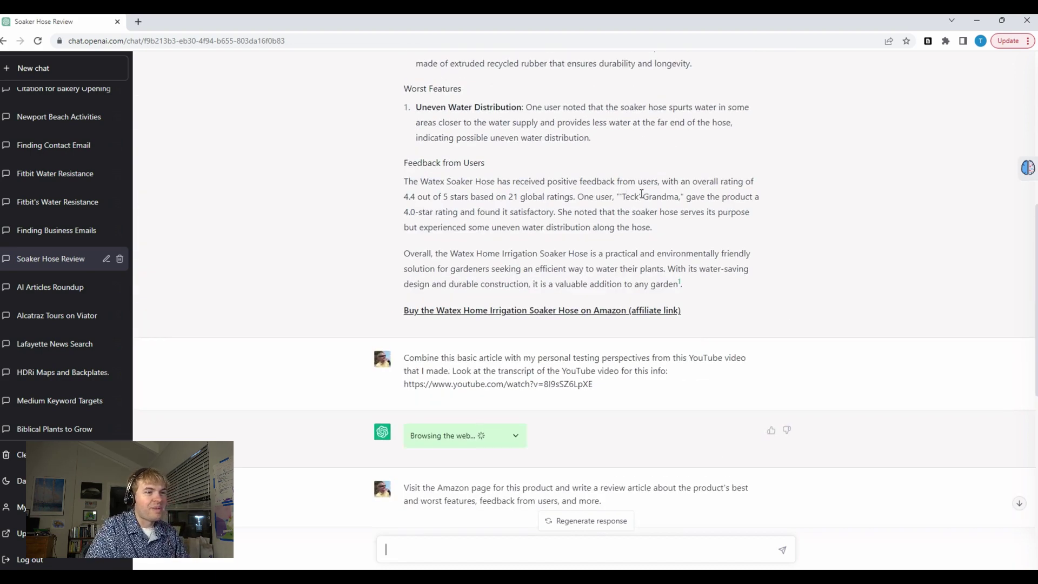
{"action": "scroll", "coordinate": [762, 245], "scroll_direction": "up", "scroll_amount": 2}
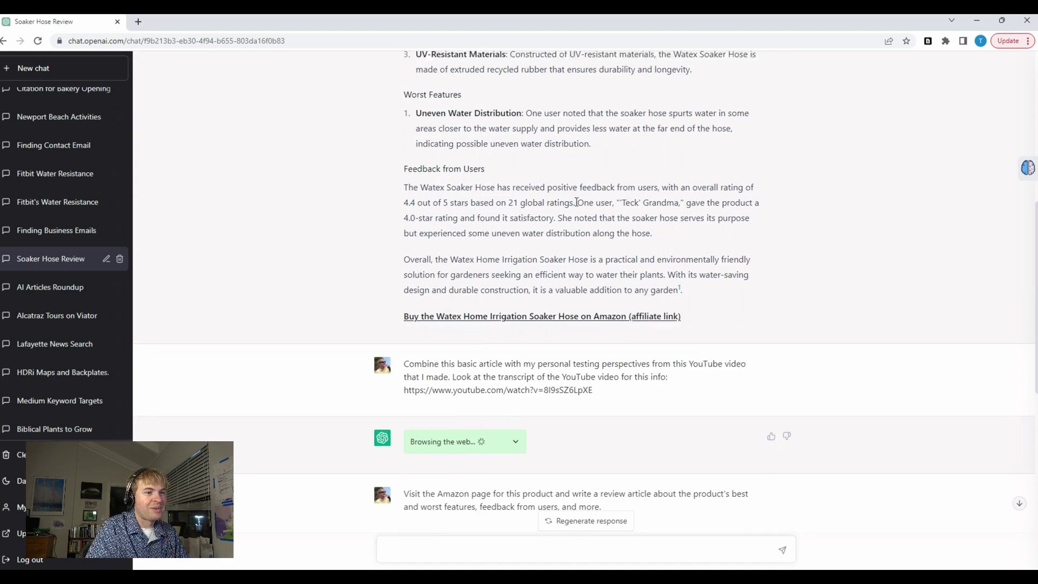
{"action": "scroll", "coordinate": [594, 210], "scroll_direction": "up", "scroll_amount": 2}
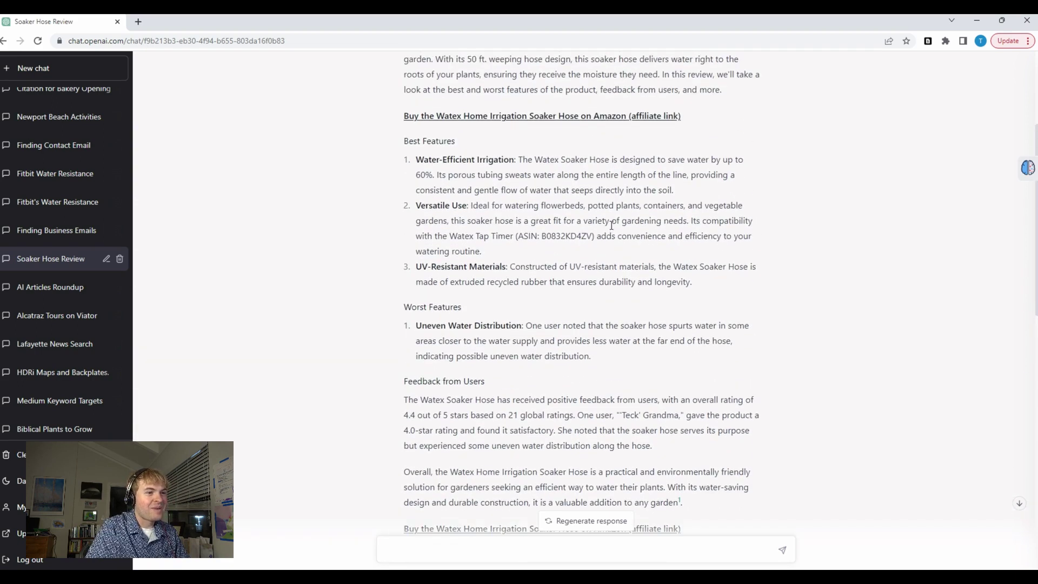
{"action": "scroll", "coordinate": [613, 225], "scroll_direction": "up", "scroll_amount": 1}
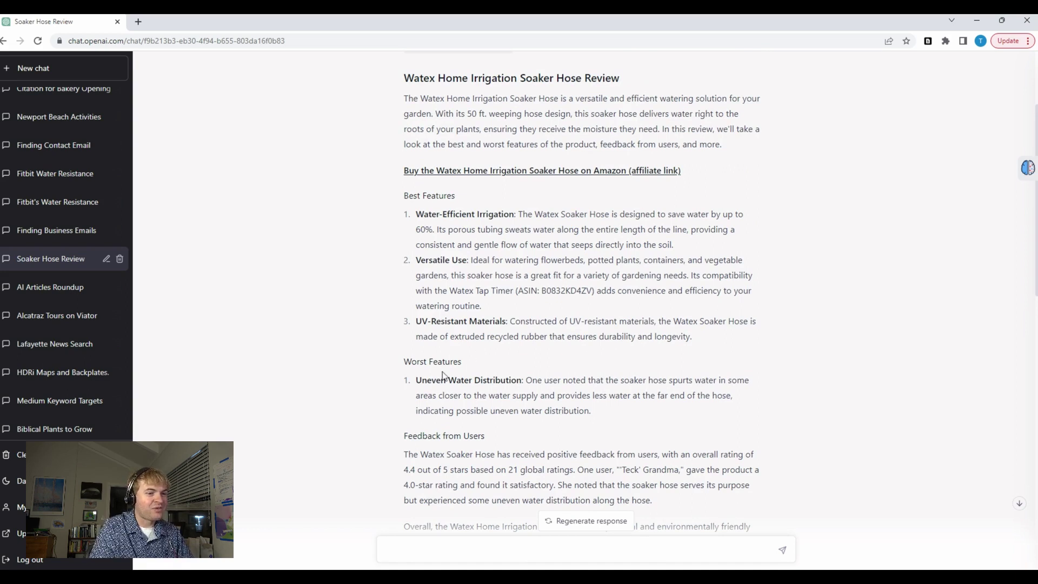
{"action": "left_click_drag", "start_coordinate": [526, 380], "coordinate": [593, 380]}
{"action": "left_click", "coordinate": [620, 400]}
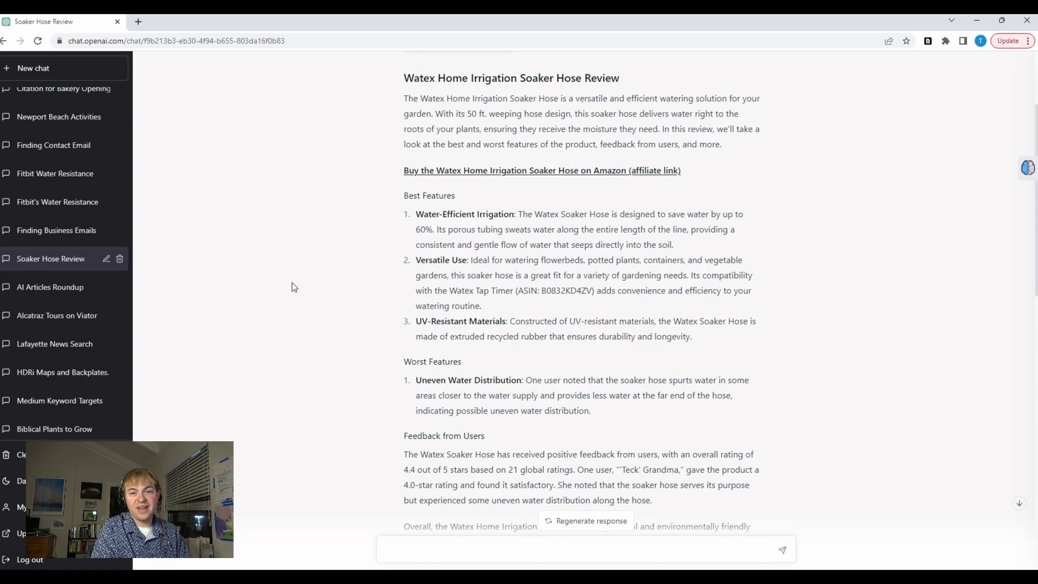
{"action": "left_click", "coordinate": [40, 233]}
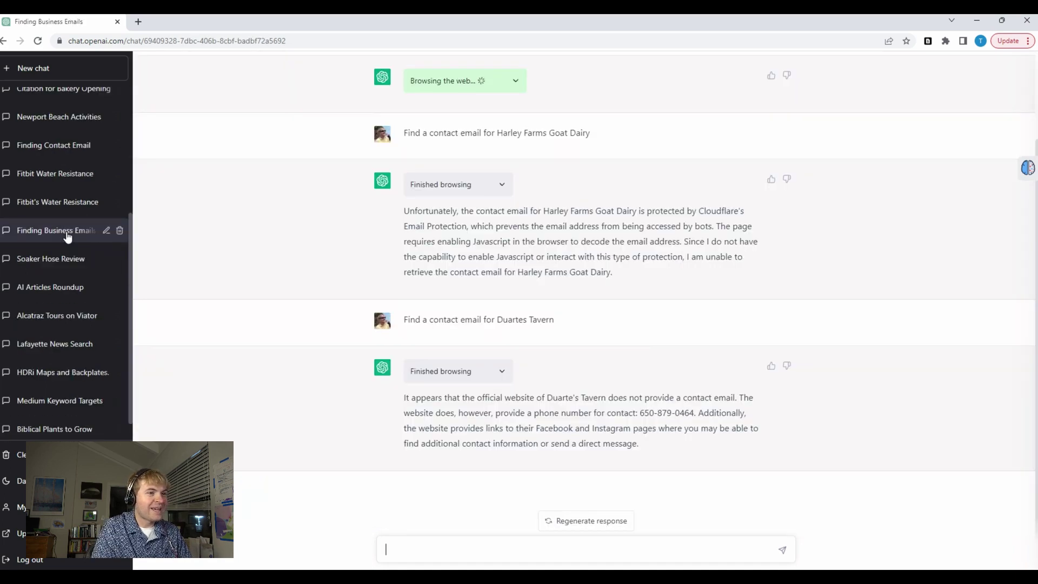
Step: Highlight the business contact-email request and expand the blog post's browsing steps
{"action": "scroll", "coordinate": [318, 242], "scroll_direction": "up", "scroll_amount": 2}
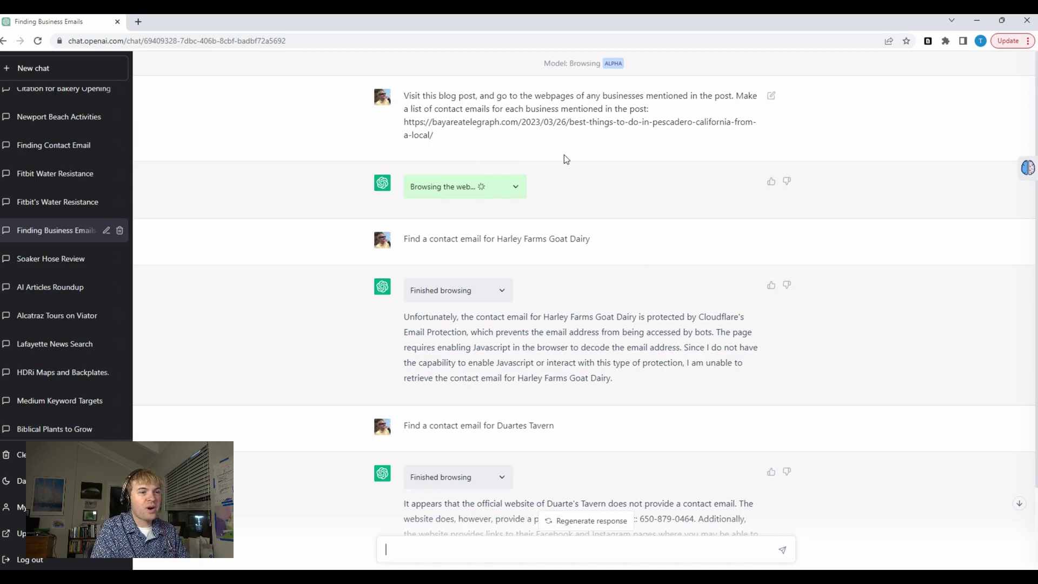
{"action": "left_click_drag", "start_coordinate": [604, 98], "coordinate": [645, 106]}
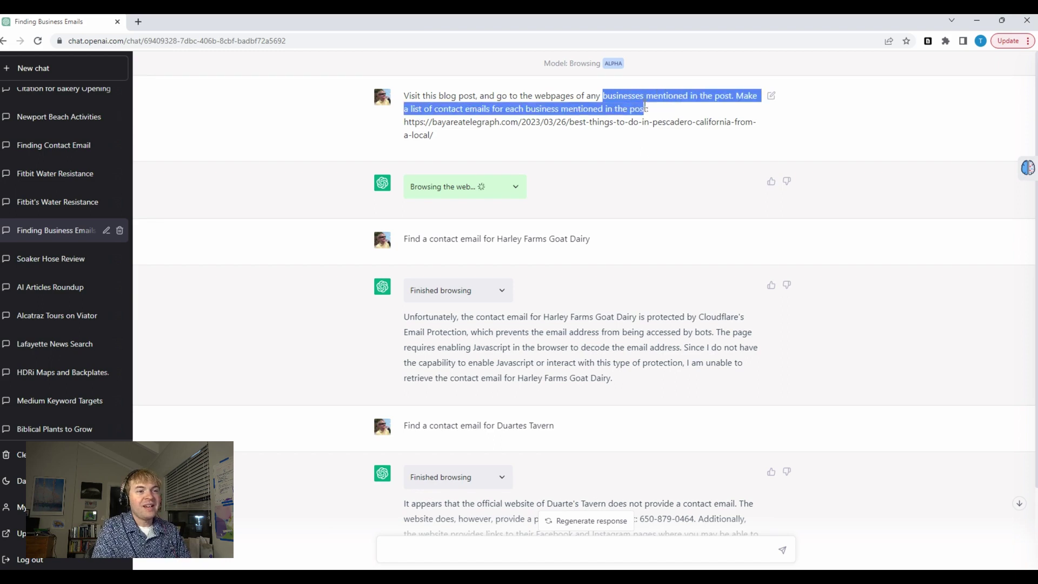
{"action": "left_click", "coordinate": [641, 108]}
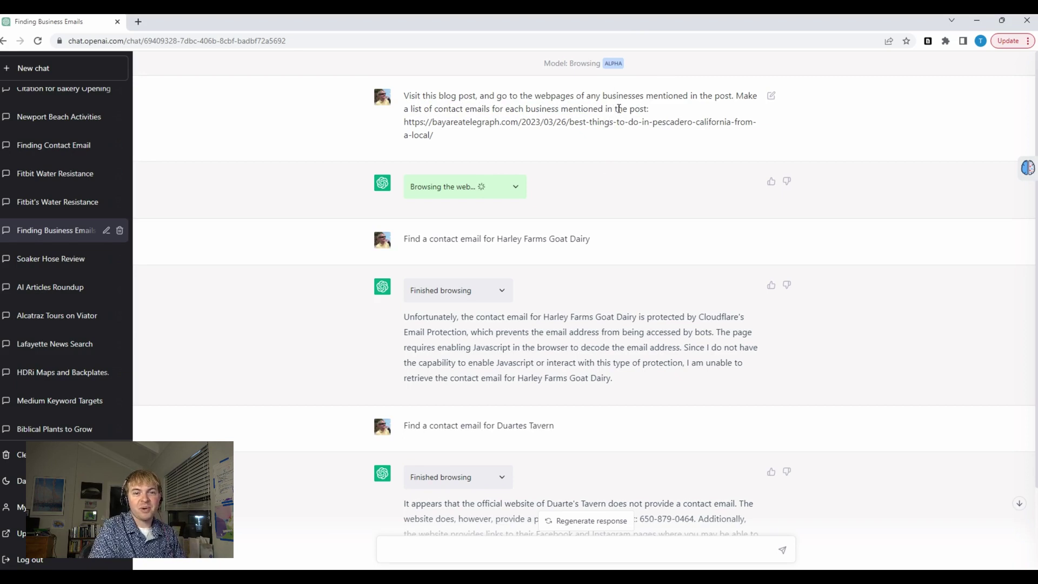
{"action": "left_click", "coordinate": [516, 187]}
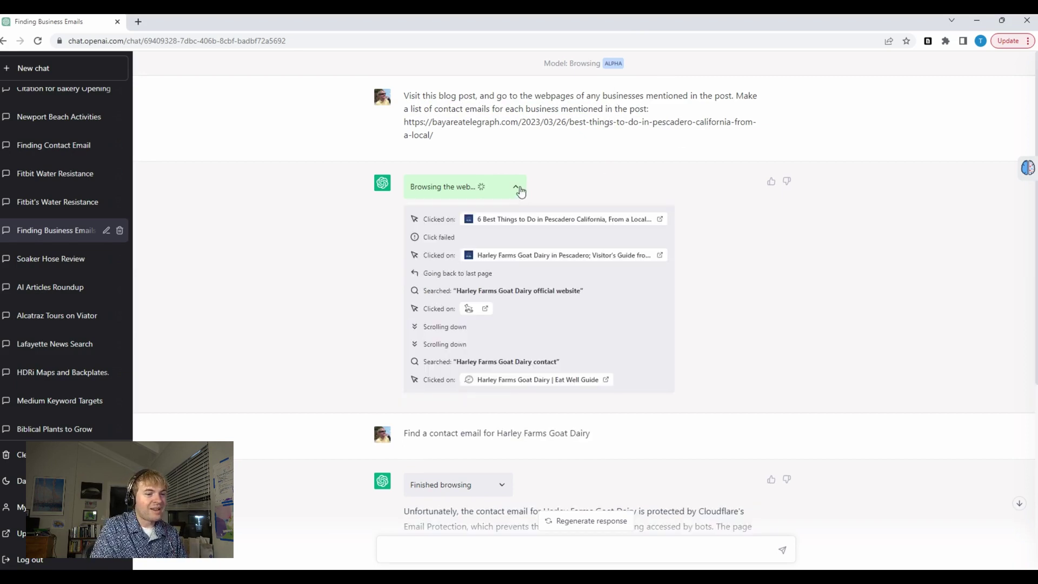
Step: Highlight Harley Farms, the Cloudflare Email Protection note and 'enabling Javascript', then open Lafayette News Search
{"action": "left_click", "coordinate": [516, 189]}
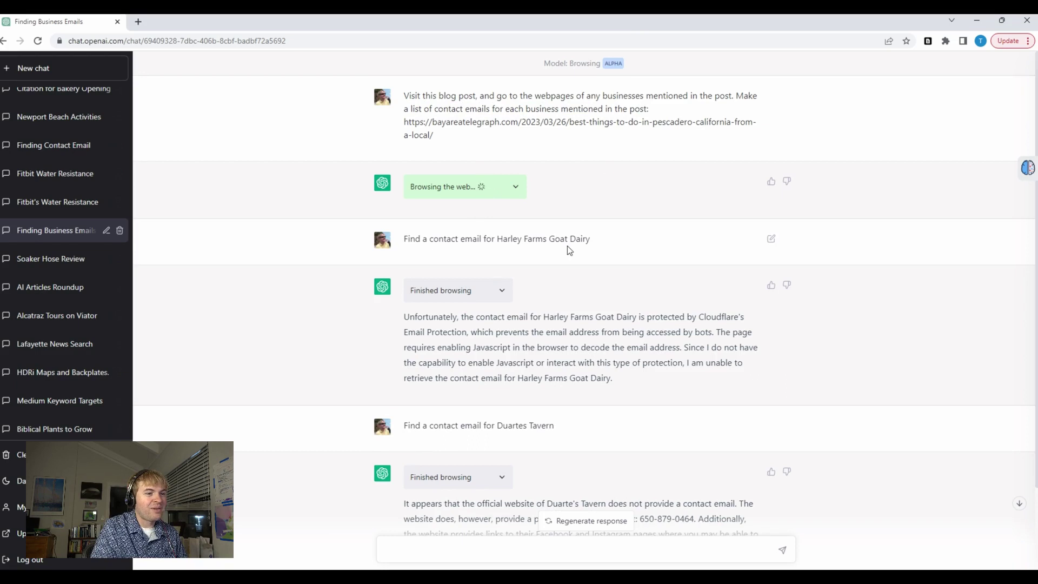
{"action": "scroll", "coordinate": [649, 240], "scroll_direction": "down", "scroll_amount": 1}
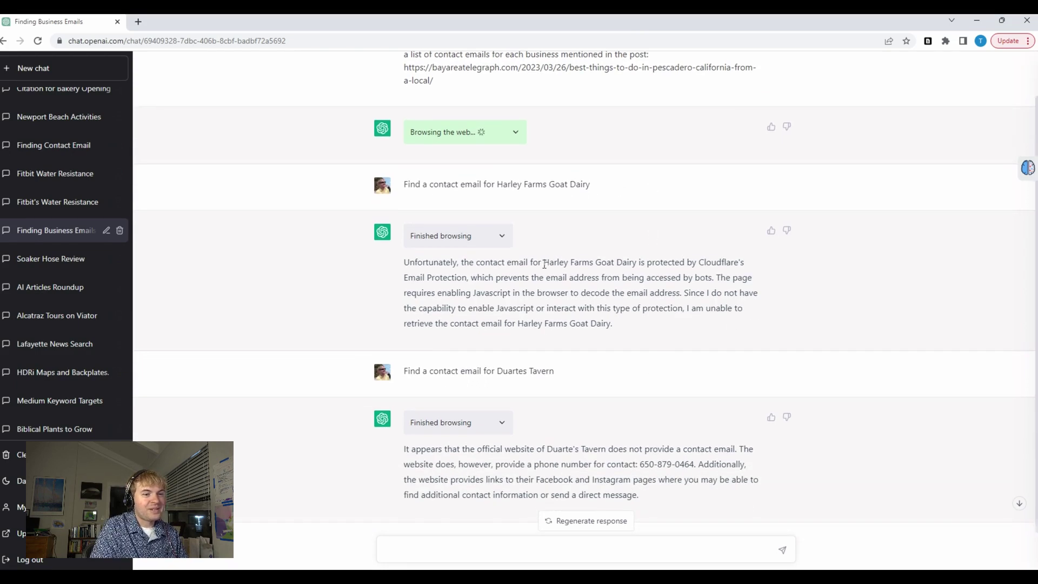
{"action": "left_click_drag", "start_coordinate": [543, 262], "coordinate": [594, 263]}
{"action": "left_click_drag", "start_coordinate": [698, 262], "coordinate": [732, 278]}
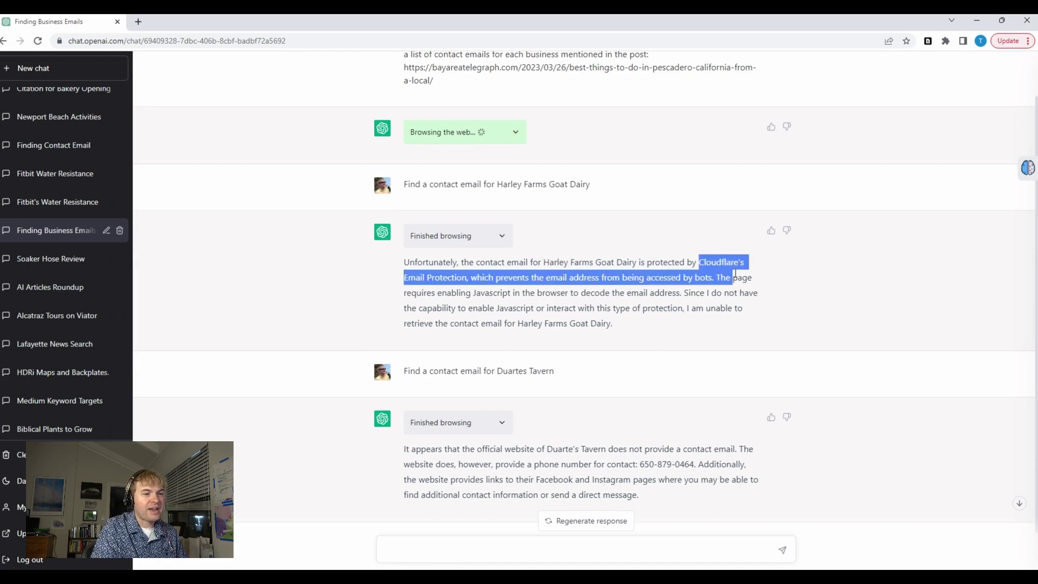
{"action": "left_click_drag", "start_coordinate": [437, 291], "coordinate": [512, 295]}
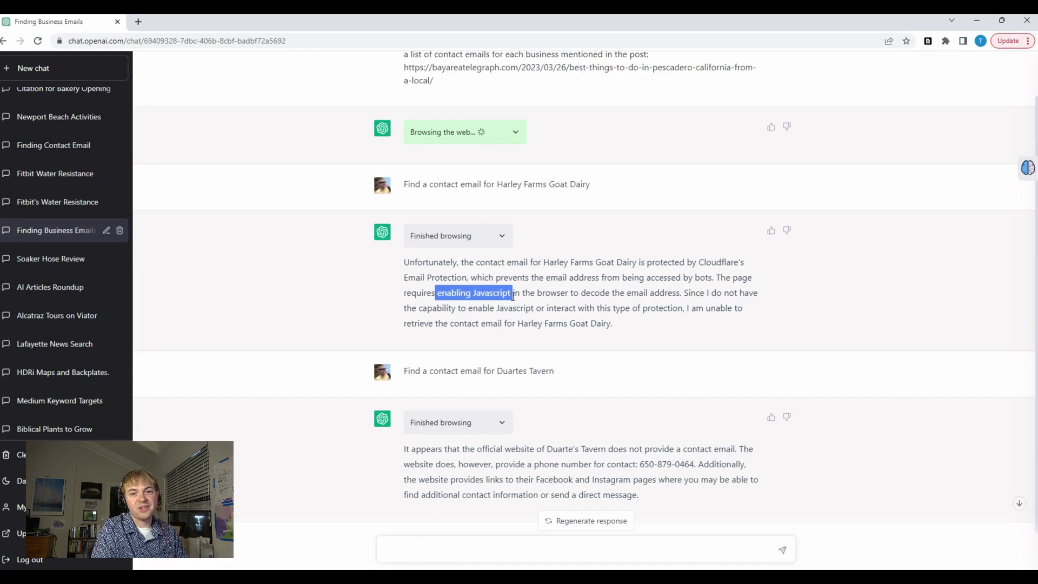
{"action": "left_click", "coordinate": [513, 295]}
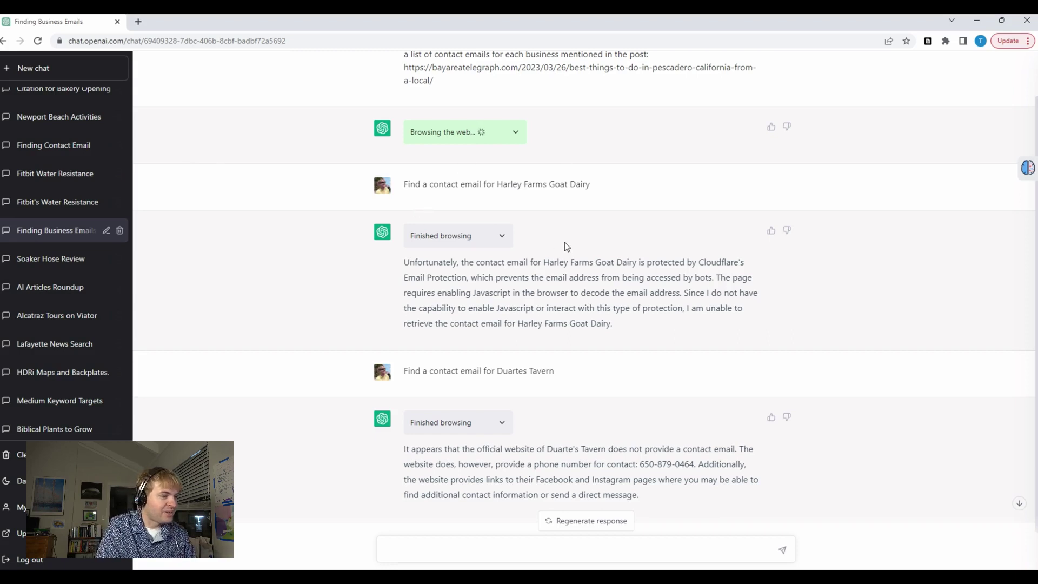
{"action": "left_click", "coordinate": [41, 346]}
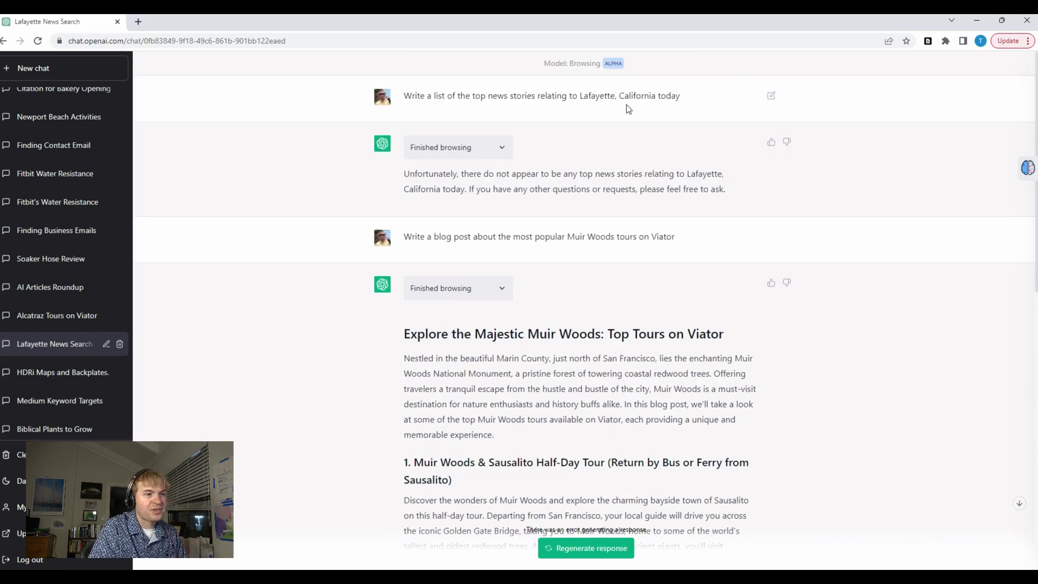
{"action": "left_click_drag", "start_coordinate": [403, 96], "coordinate": [691, 99]}
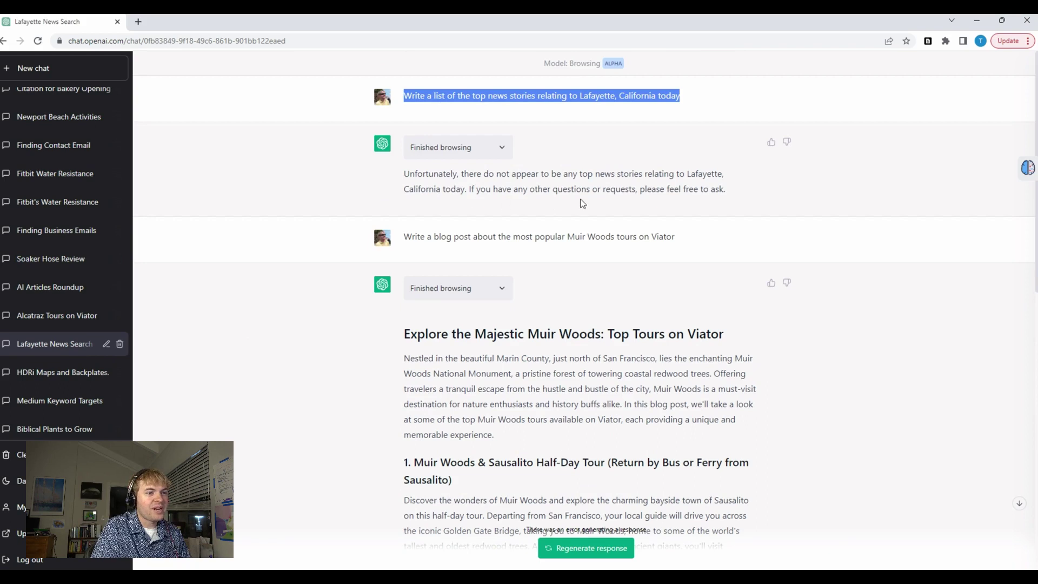
{"action": "left_click", "coordinate": [534, 190]}
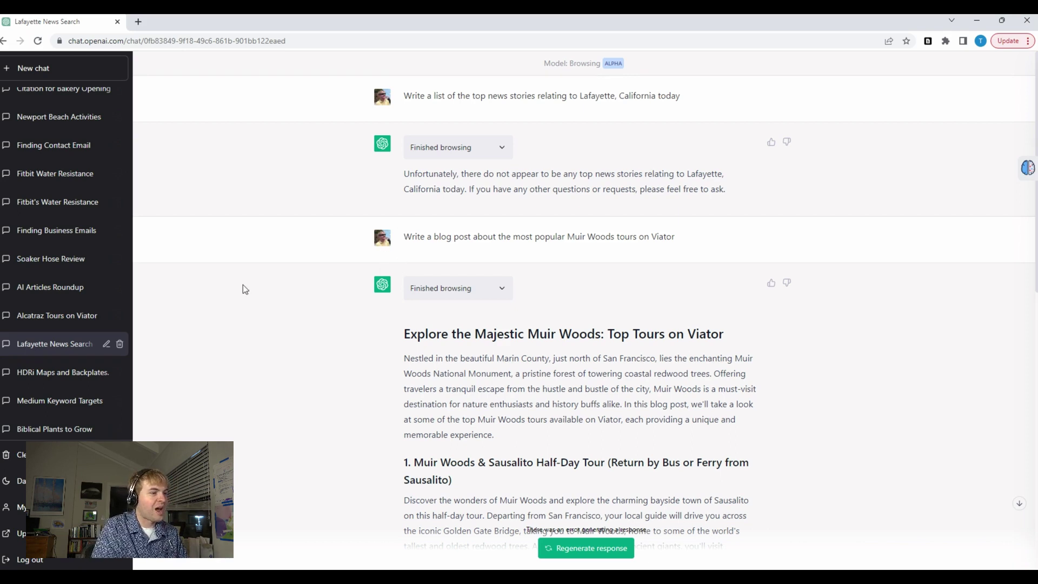
Step: Open AI Articles Roundup and scroll up to its roundup prompt
{"action": "left_click", "coordinate": [38, 292]}
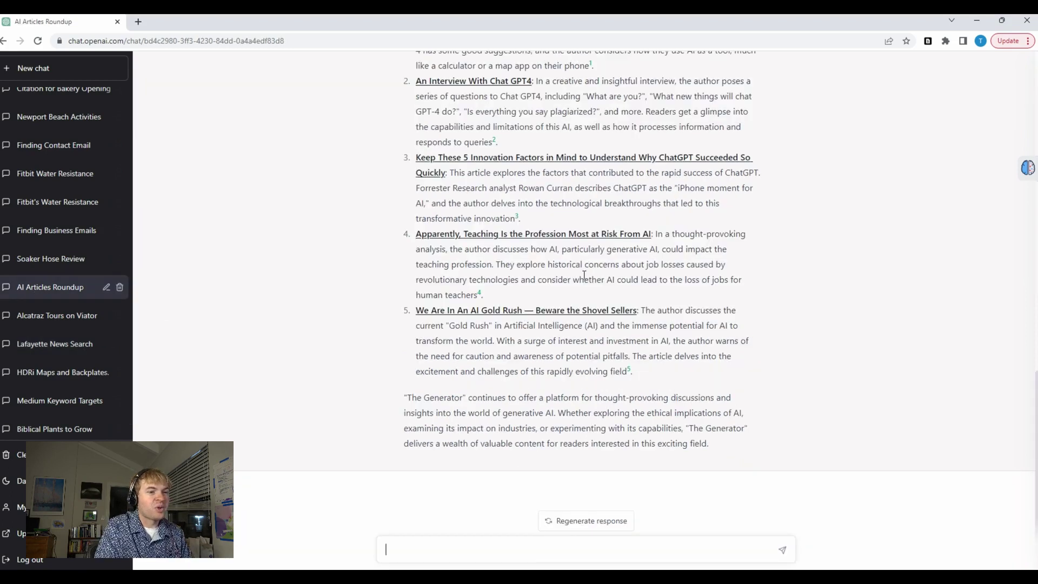
{"action": "scroll", "coordinate": [578, 292], "scroll_direction": "up", "scroll_amount": 5}
{"action": "scroll", "coordinate": [568, 291], "scroll_direction": "up", "scroll_amount": 10}
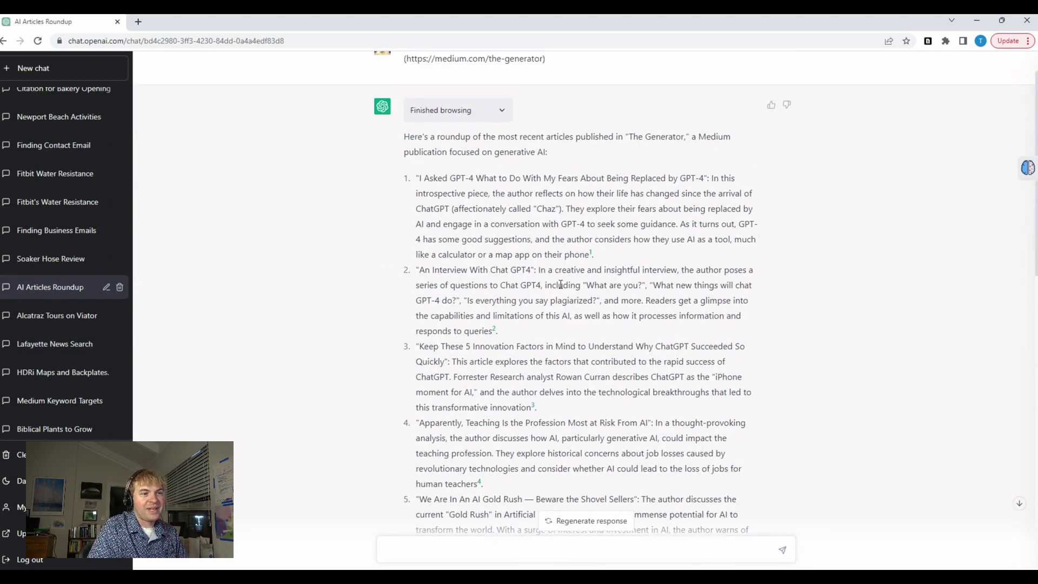
{"action": "scroll", "coordinate": [555, 280], "scroll_direction": "up", "scroll_amount": 1}
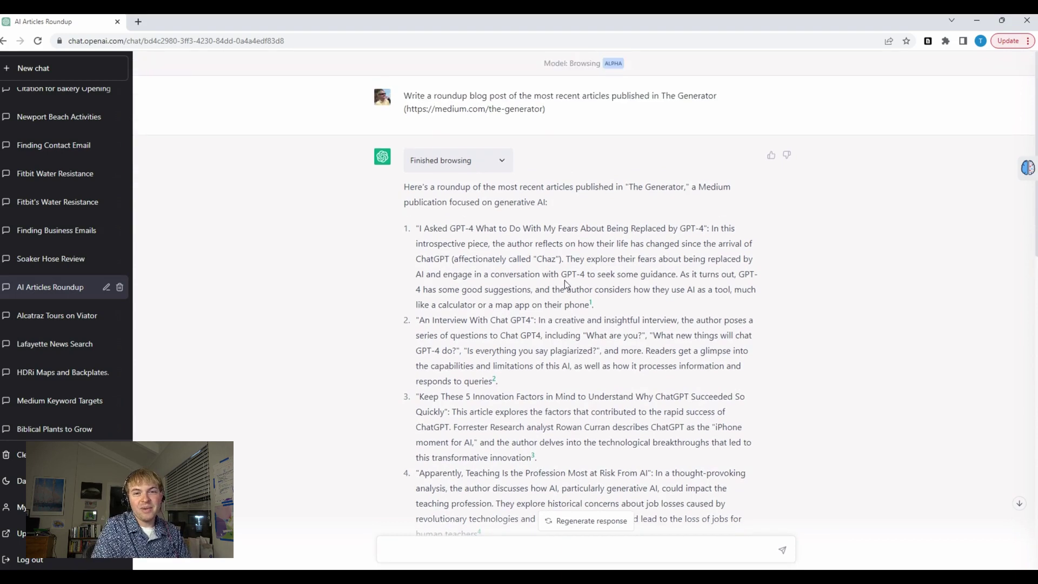